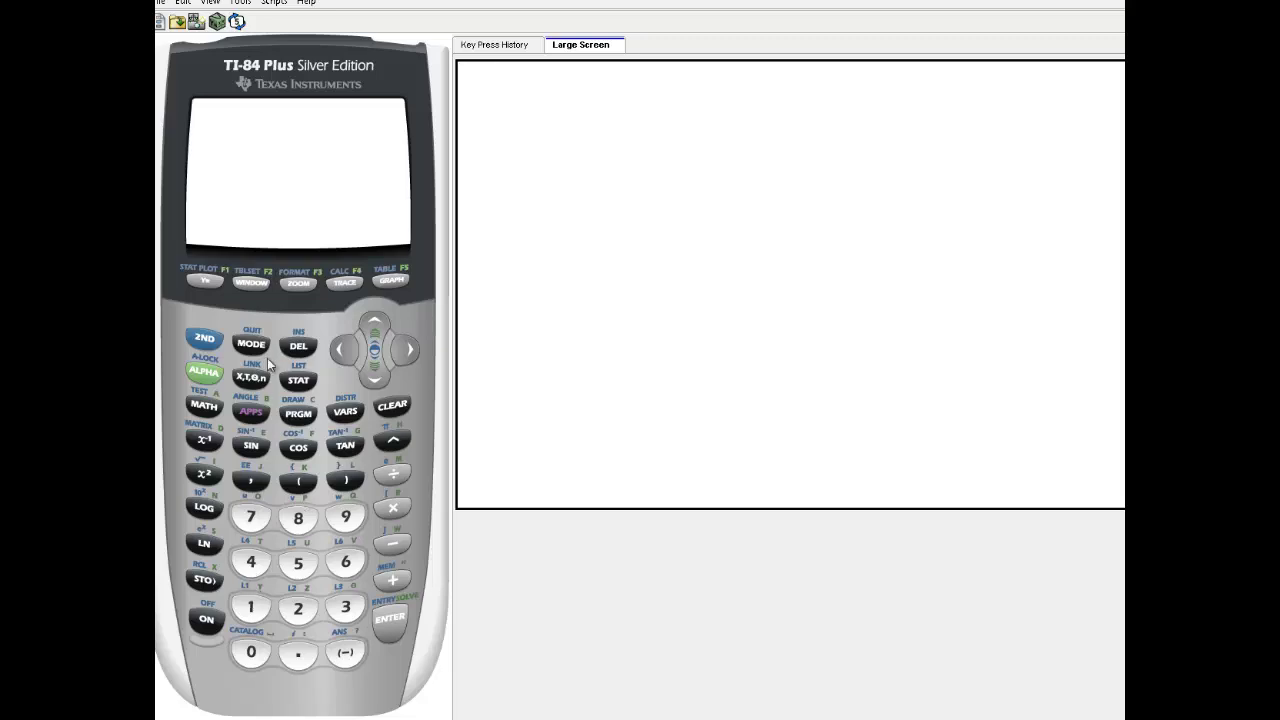
# - Enter the numerator (sin(2X)) into Y1 of the function editor
pyautogui.click(199, 283)
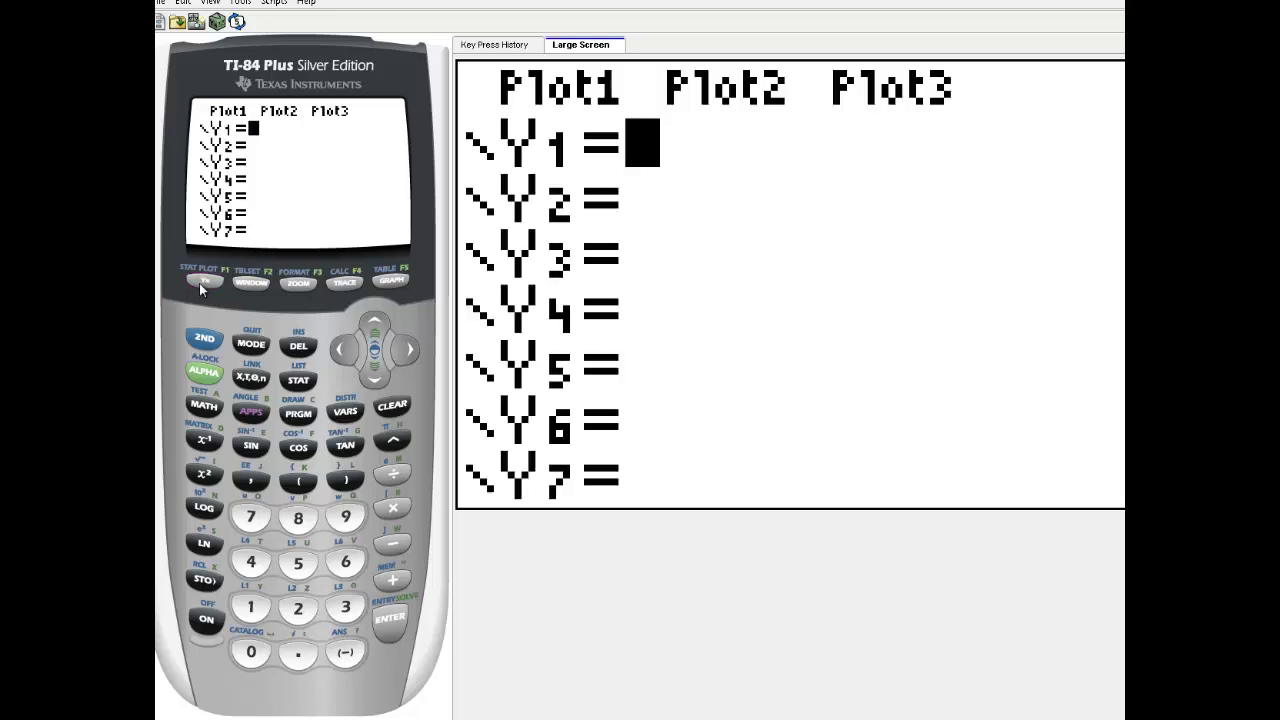
pyautogui.click(298, 485)
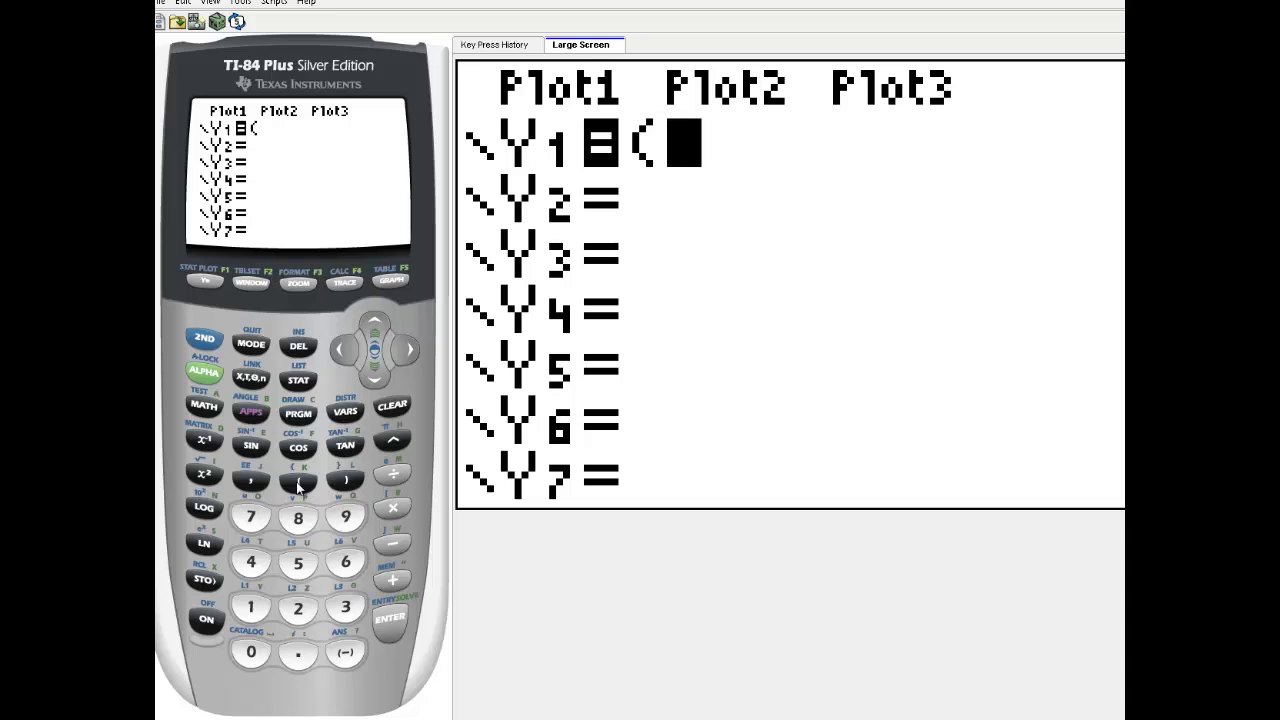
pyautogui.click(250, 446)
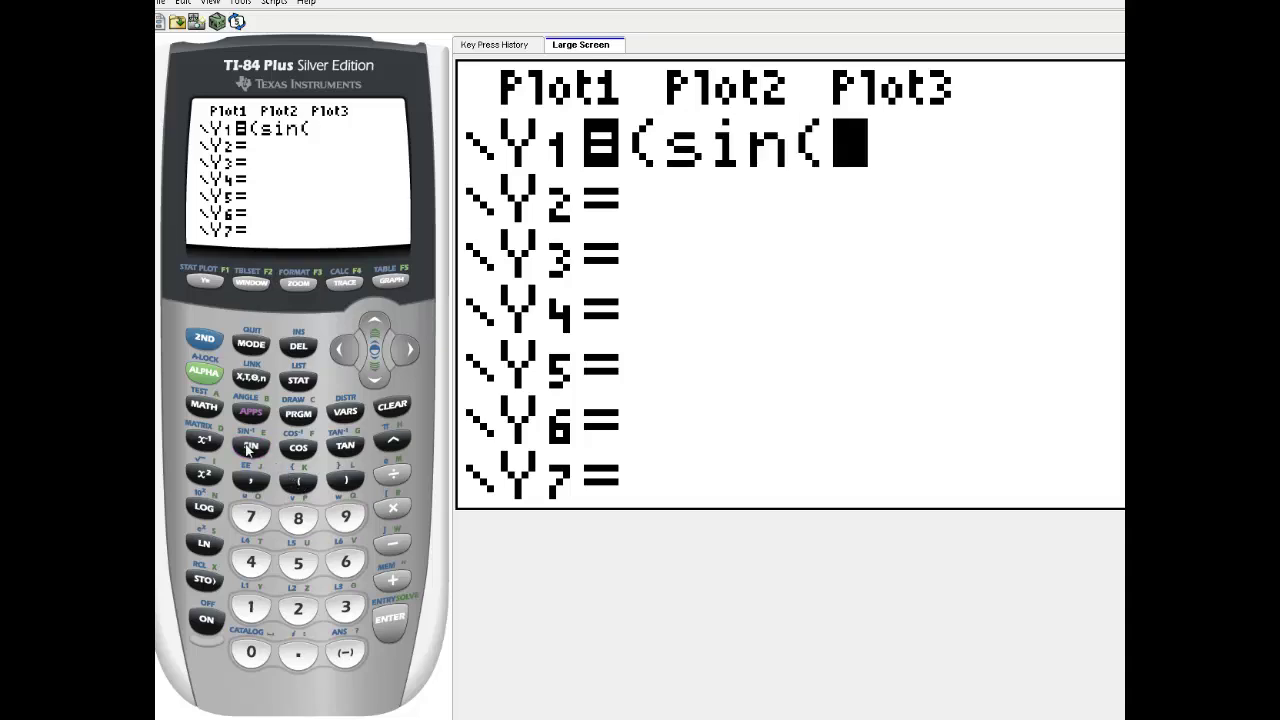
pyautogui.click(299, 609)
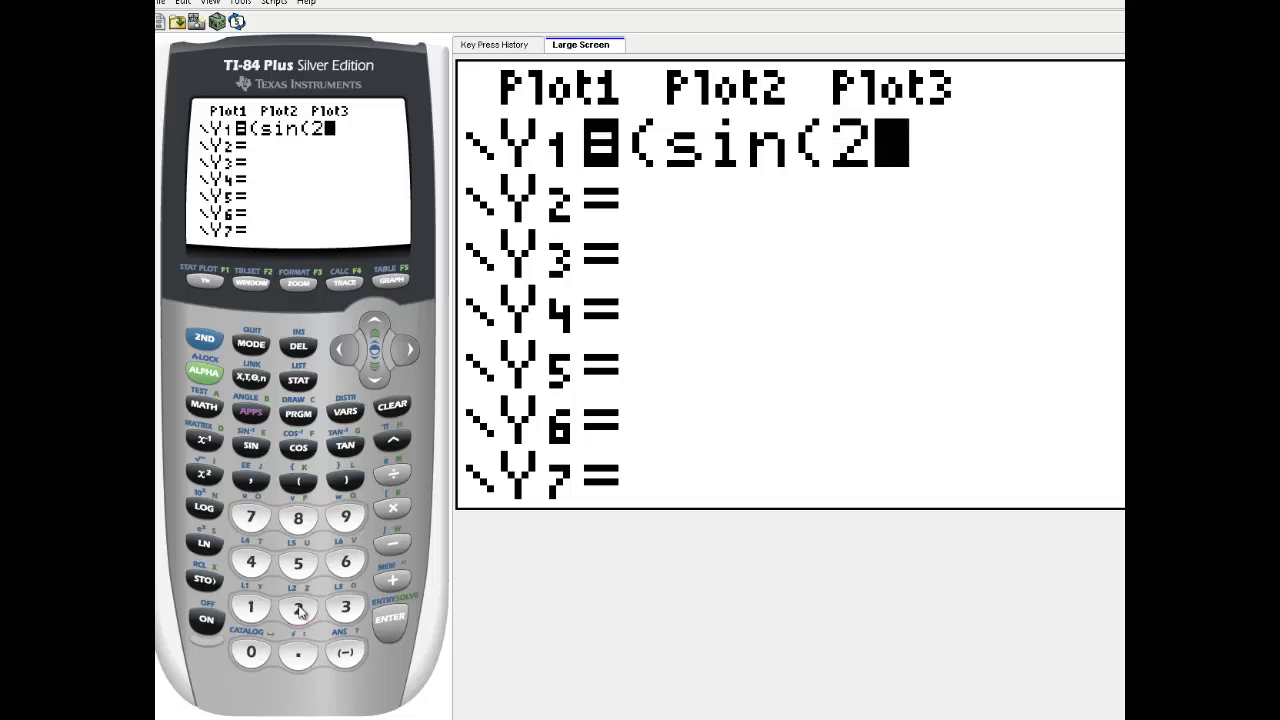
pyautogui.click(250, 380)
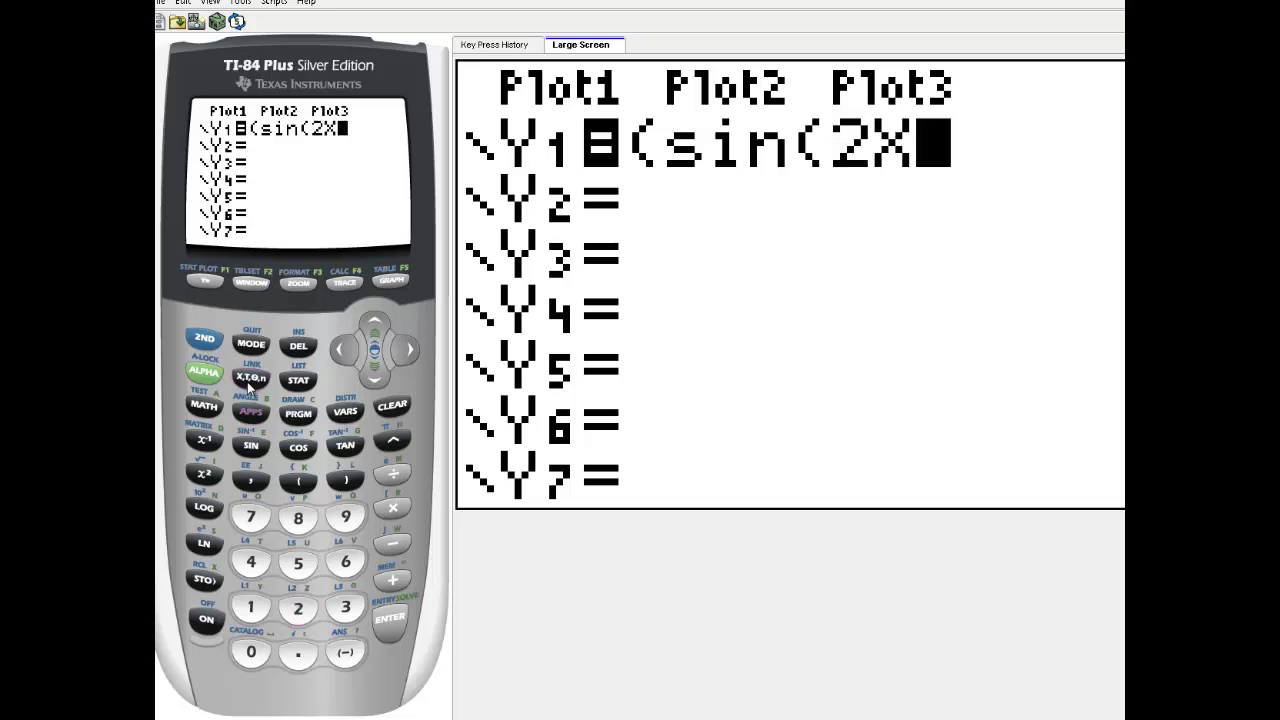
pyautogui.click(347, 482)
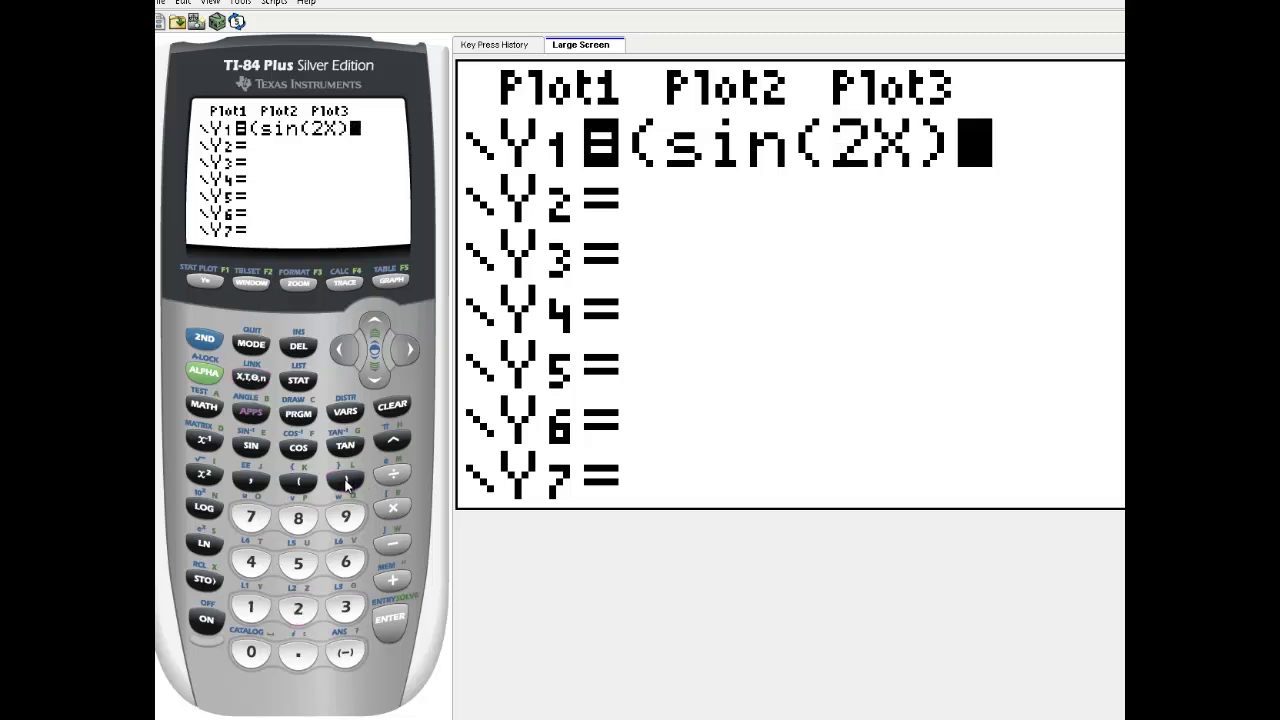
pyautogui.click(347, 482)
# - Finish Y1 by dividing by the denominator ((sin(X))²+2)
pyautogui.click(393, 475)
pyautogui.click(300, 484)
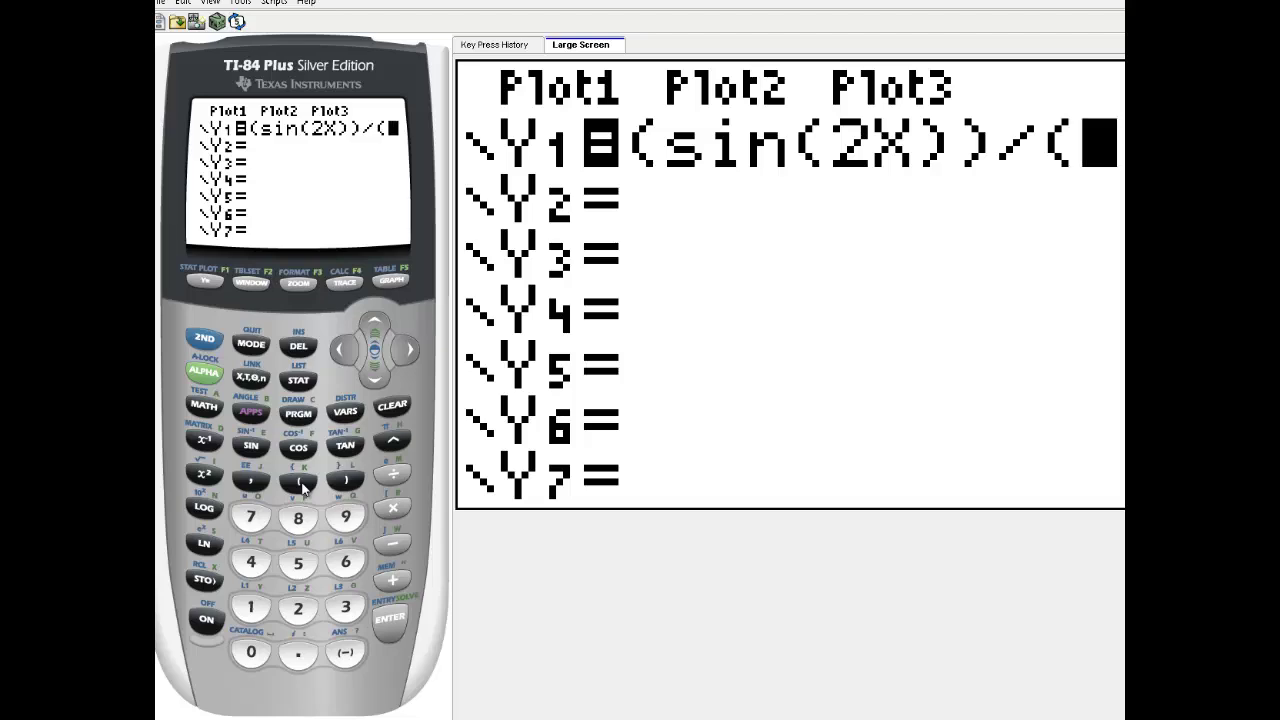
pyautogui.click(301, 484)
pyautogui.click(251, 447)
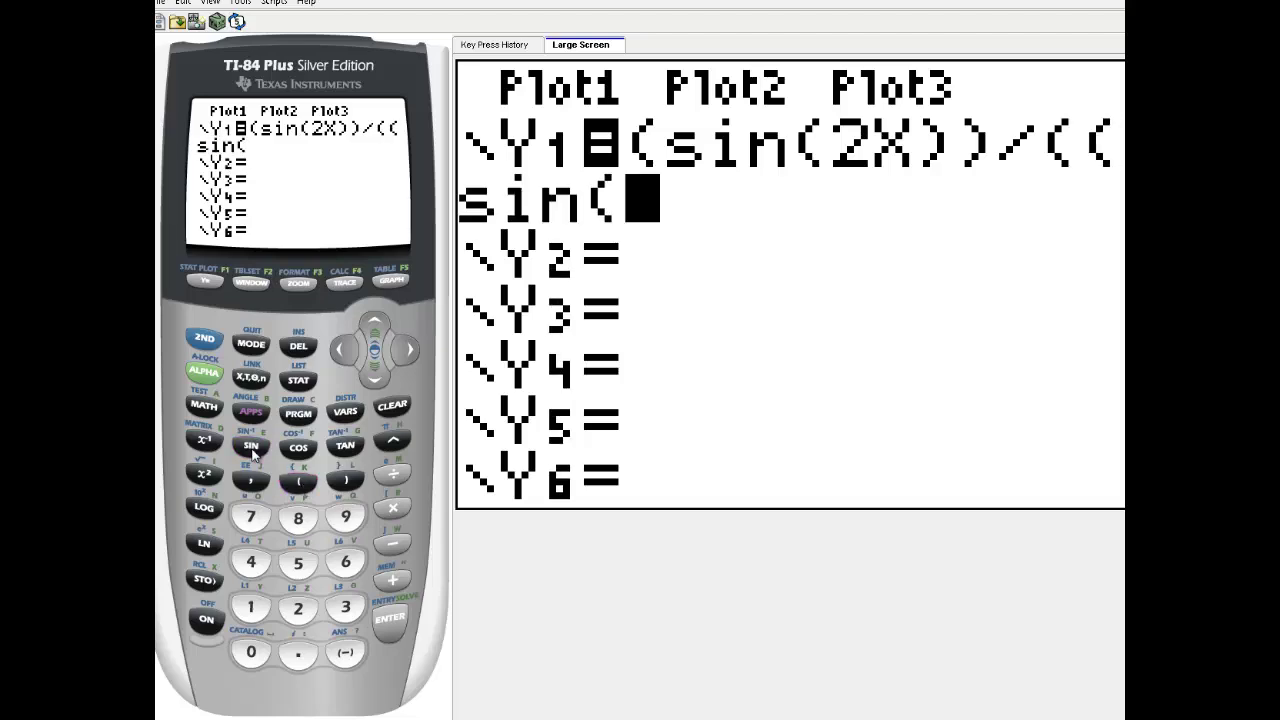
pyautogui.click(251, 378)
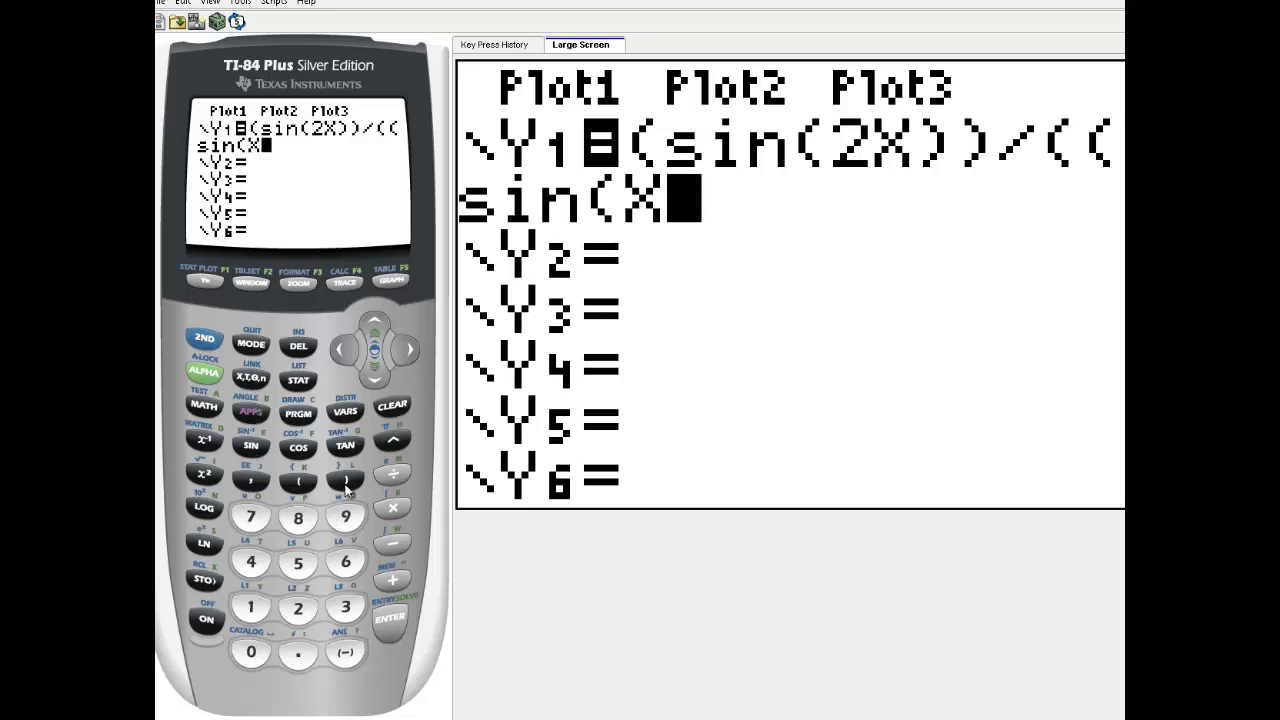
pyautogui.click(345, 485)
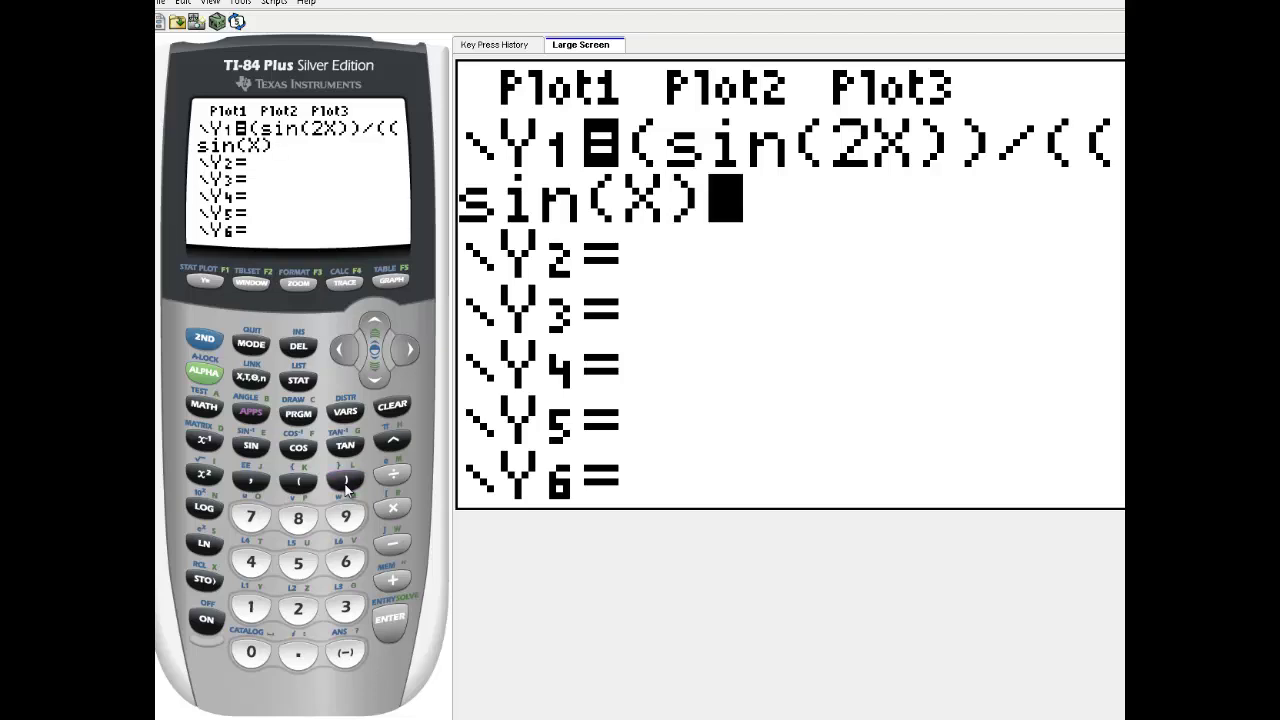
pyautogui.click(345, 485)
pyautogui.click(205, 478)
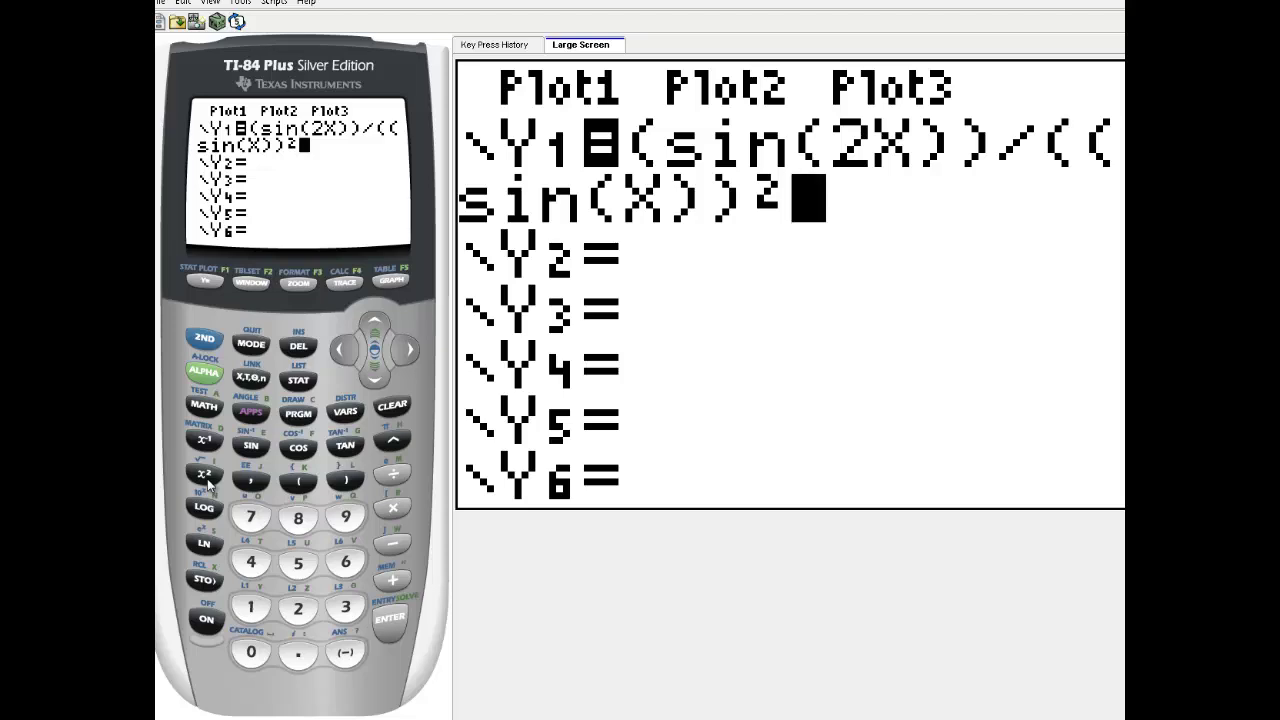
pyautogui.click(392, 580)
pyautogui.click(306, 612)
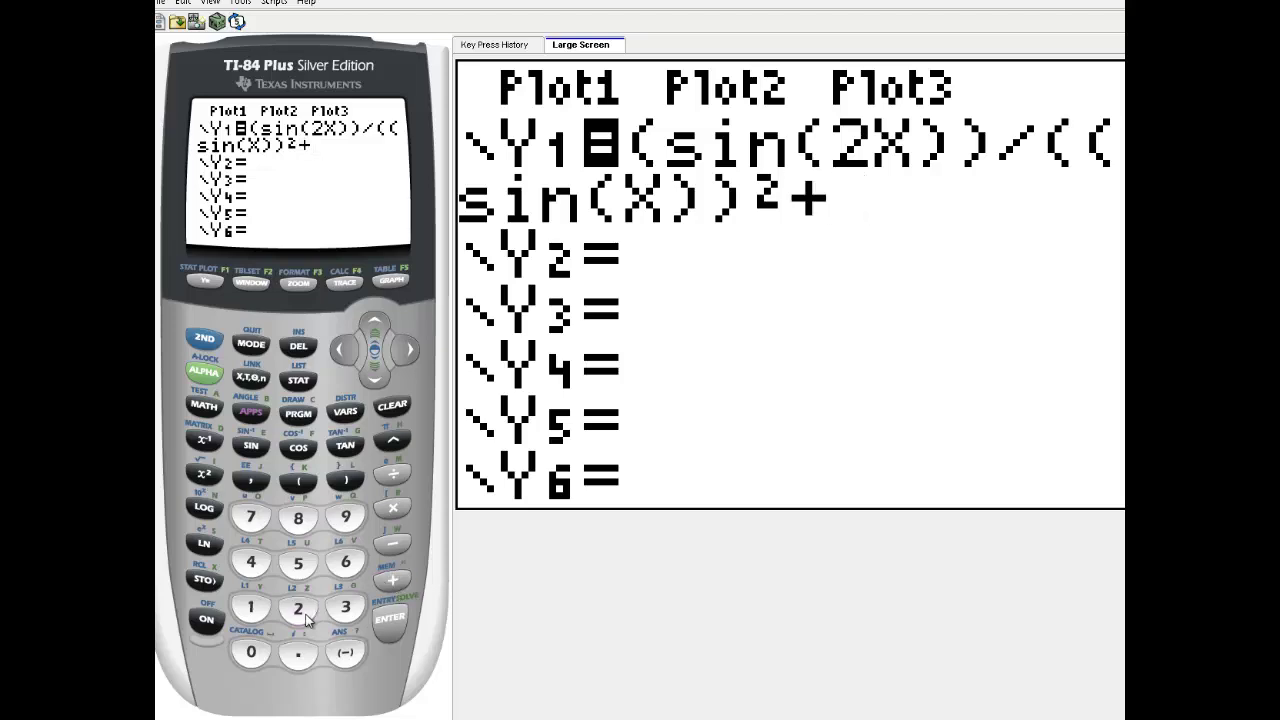
pyautogui.click(346, 482)
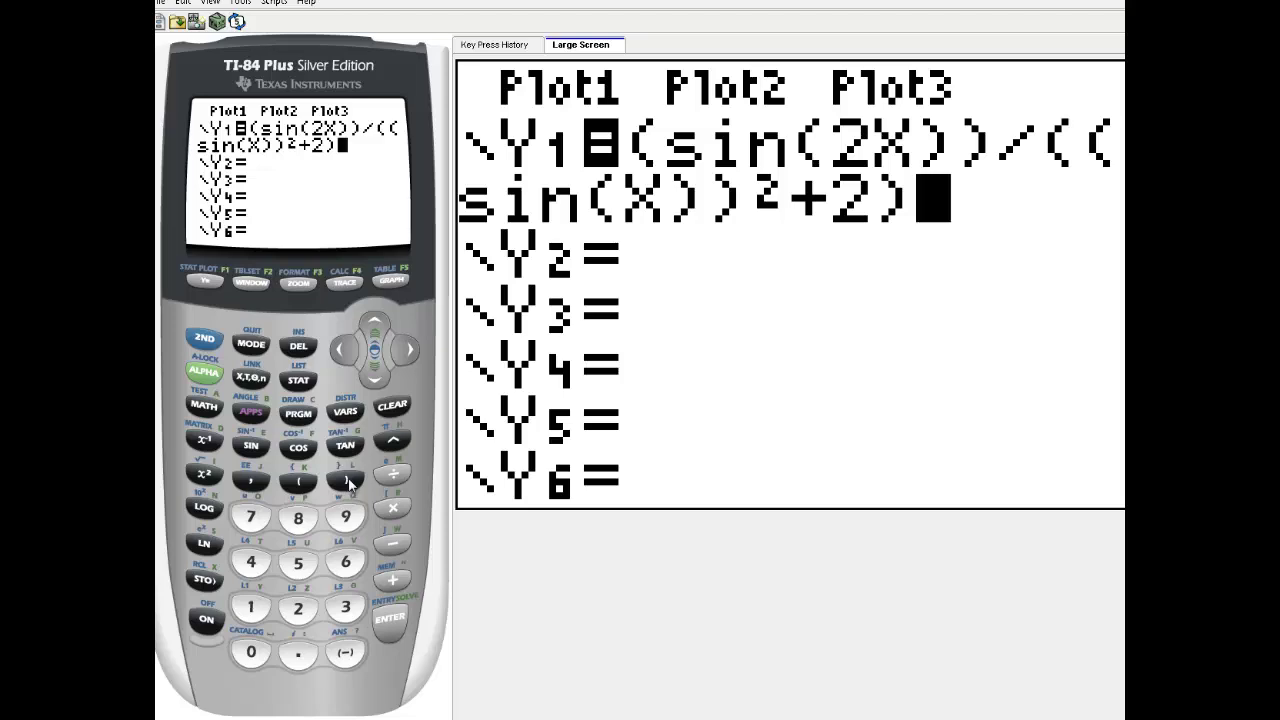
# - Quit to the home screen, confirm RADIAN and FUNC mode settings, then return home
pyautogui.click(250, 350)
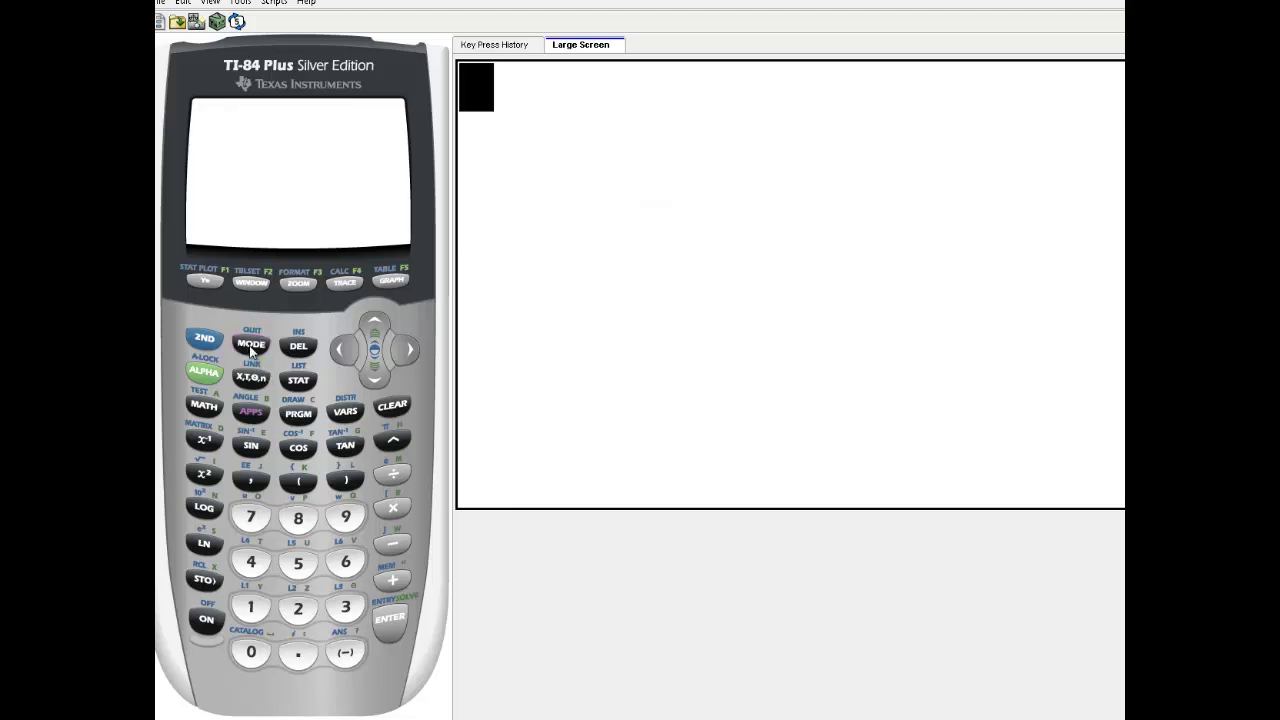
pyautogui.click(251, 346)
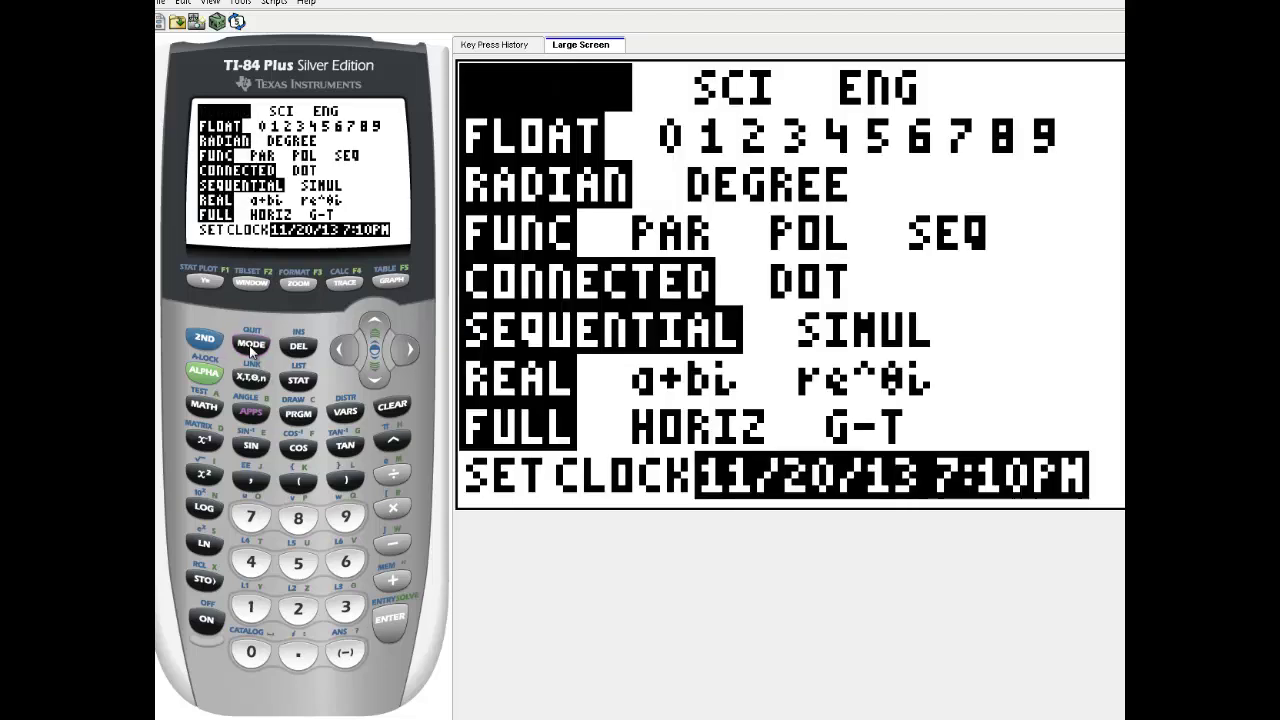
pyautogui.click(205, 341)
pyautogui.click(250, 345)
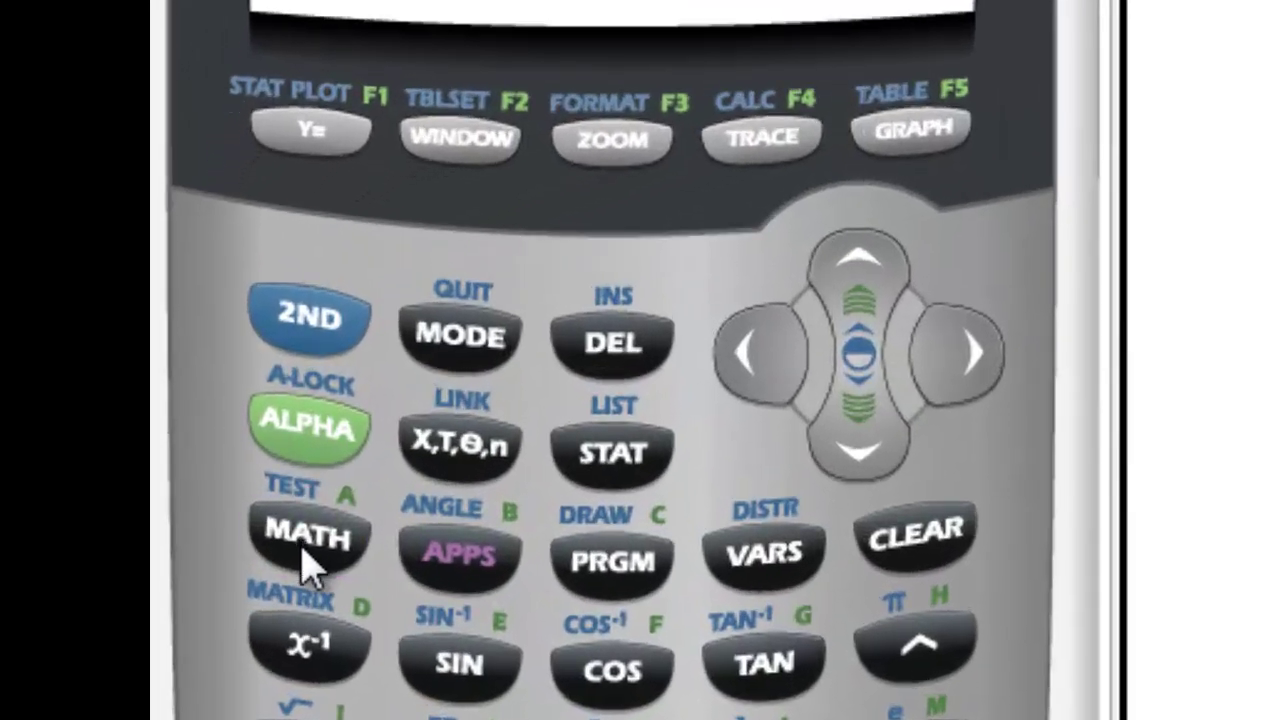
# - Select 9:fnInt( from the MATH menu and paste it onto the home screen
pyautogui.click(310, 562)
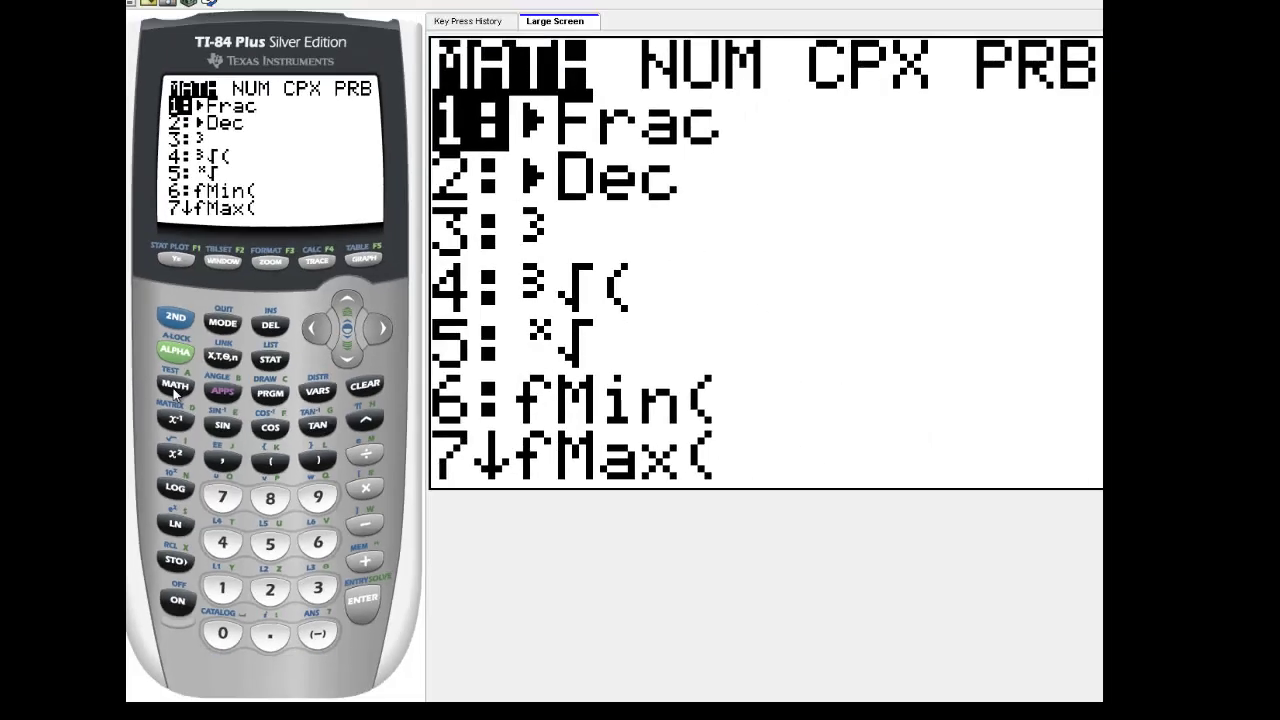
pyautogui.click(347, 362)
pyautogui.click(347, 362)
pyautogui.click(347, 362)
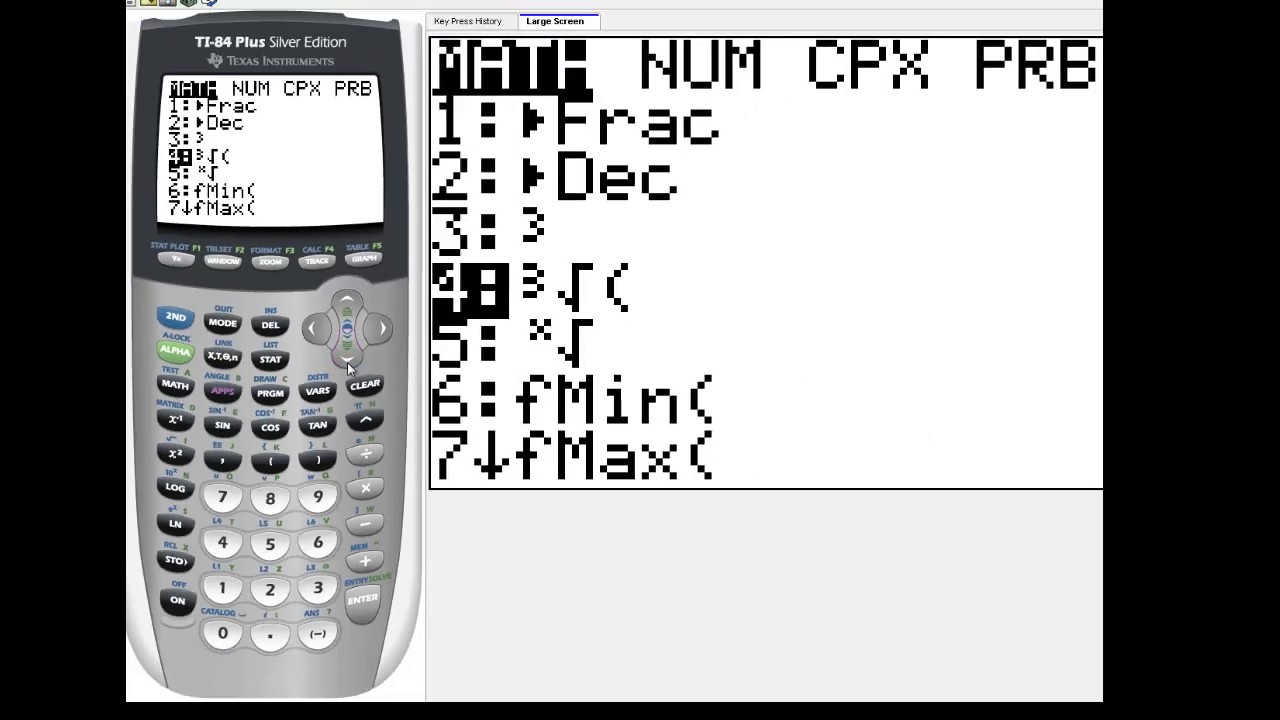
pyautogui.click(347, 362)
pyautogui.click(347, 362)
pyautogui.click(347, 362)
pyautogui.click(347, 362)
pyautogui.click(347, 362)
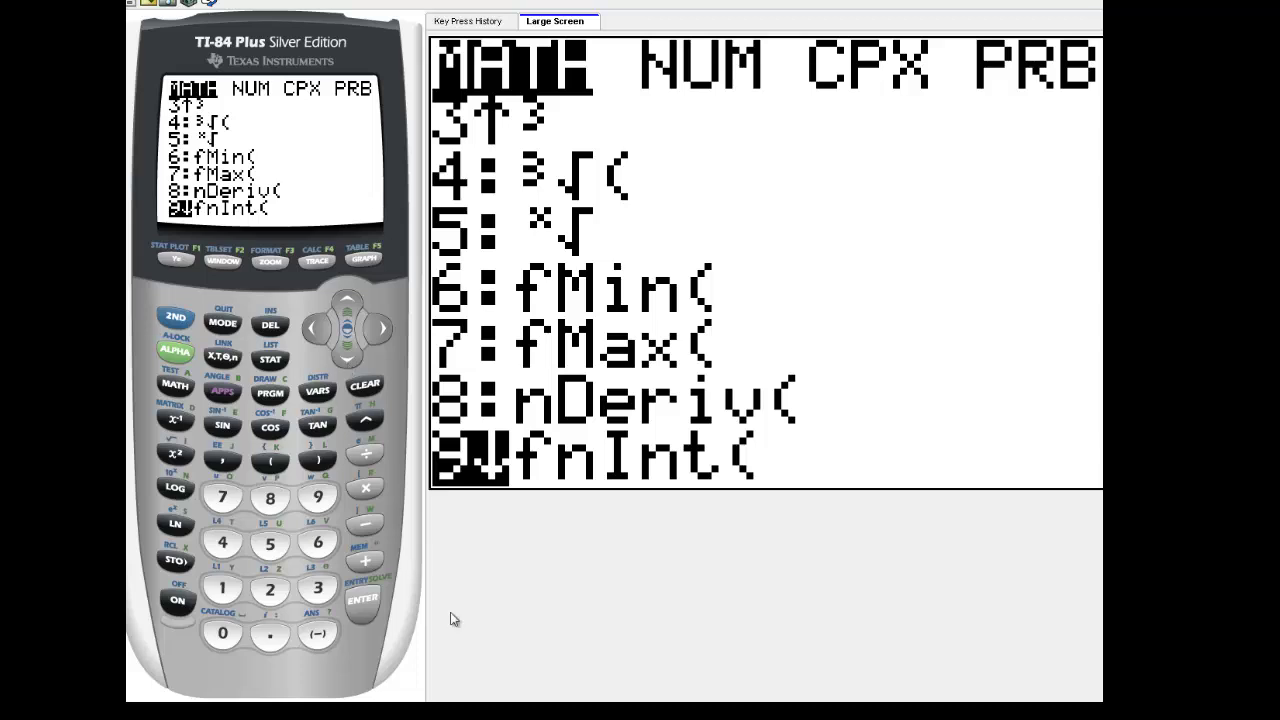
pyautogui.click(358, 608)
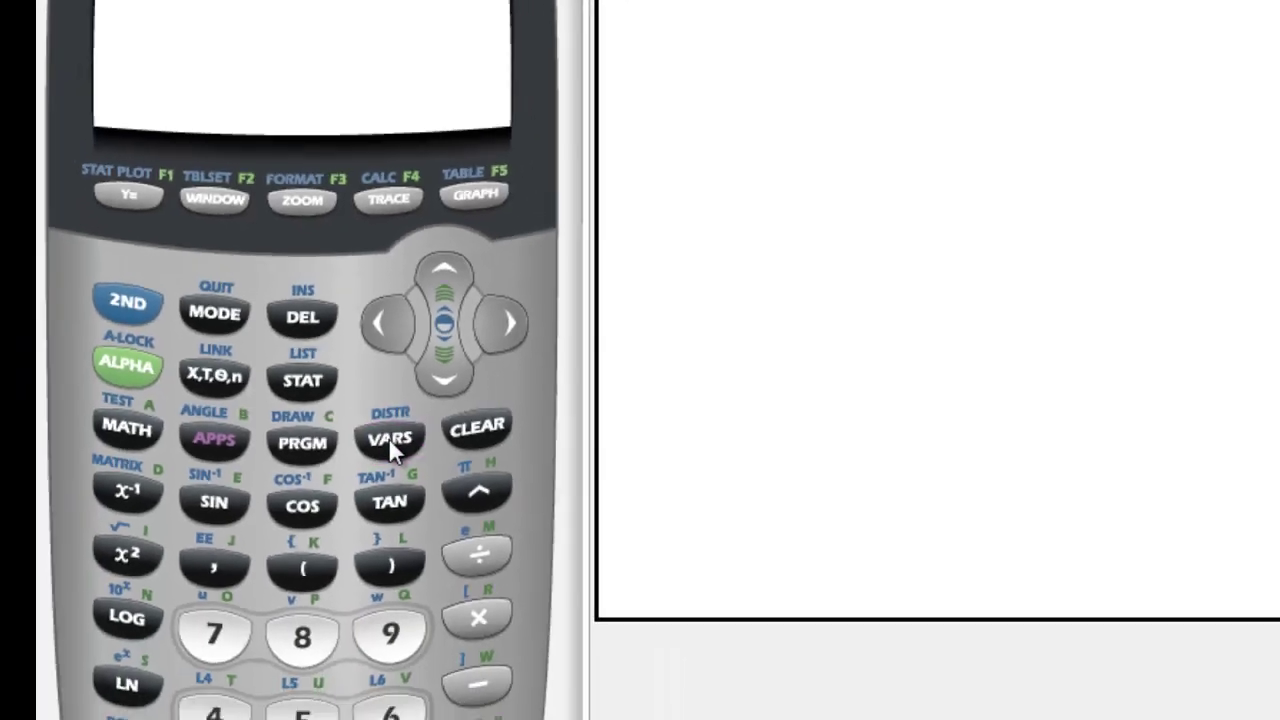
# - Insert Y1 from Y-VARS as the integrand and X as the integration variable
pyautogui.click(474, 462)
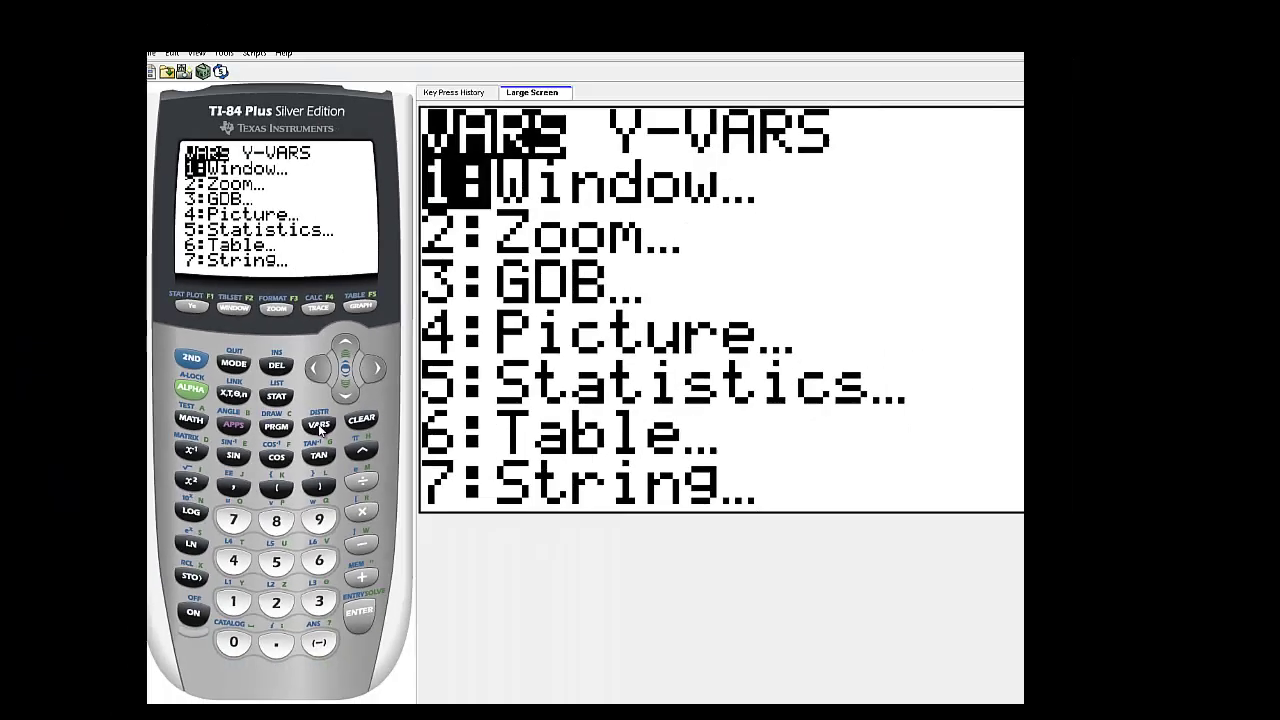
pyautogui.click(380, 369)
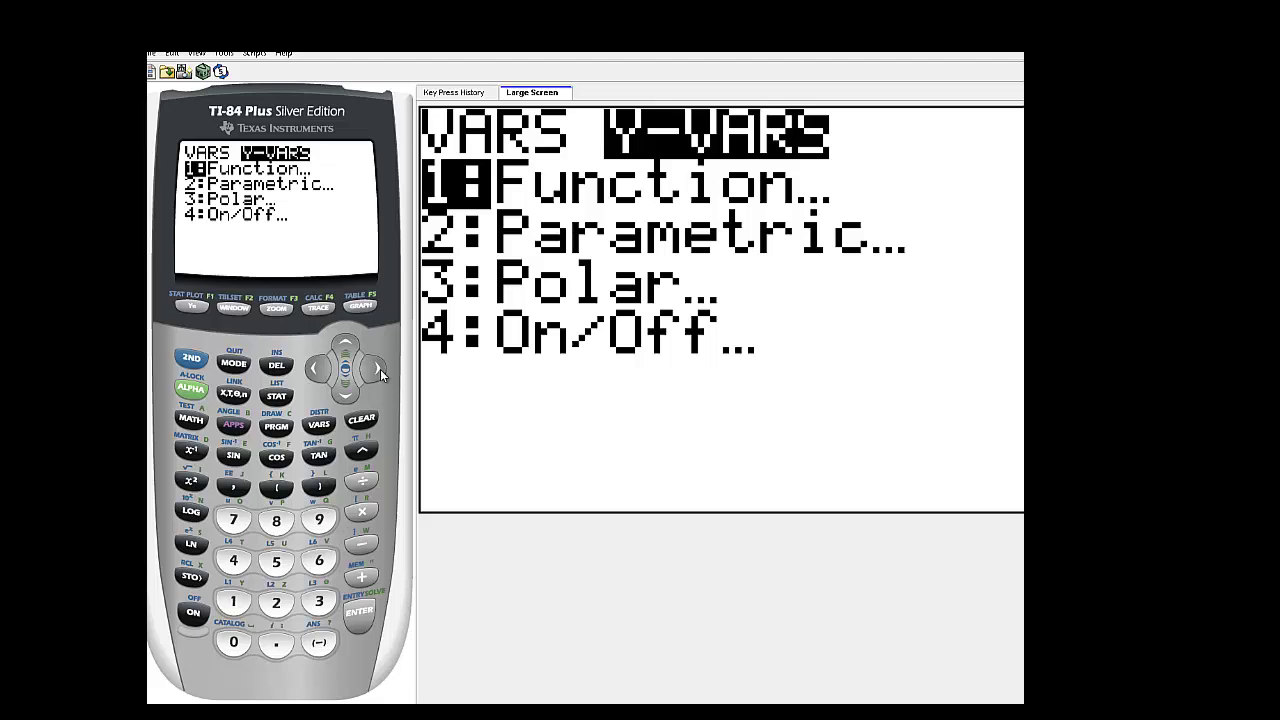
pyautogui.click(358, 623)
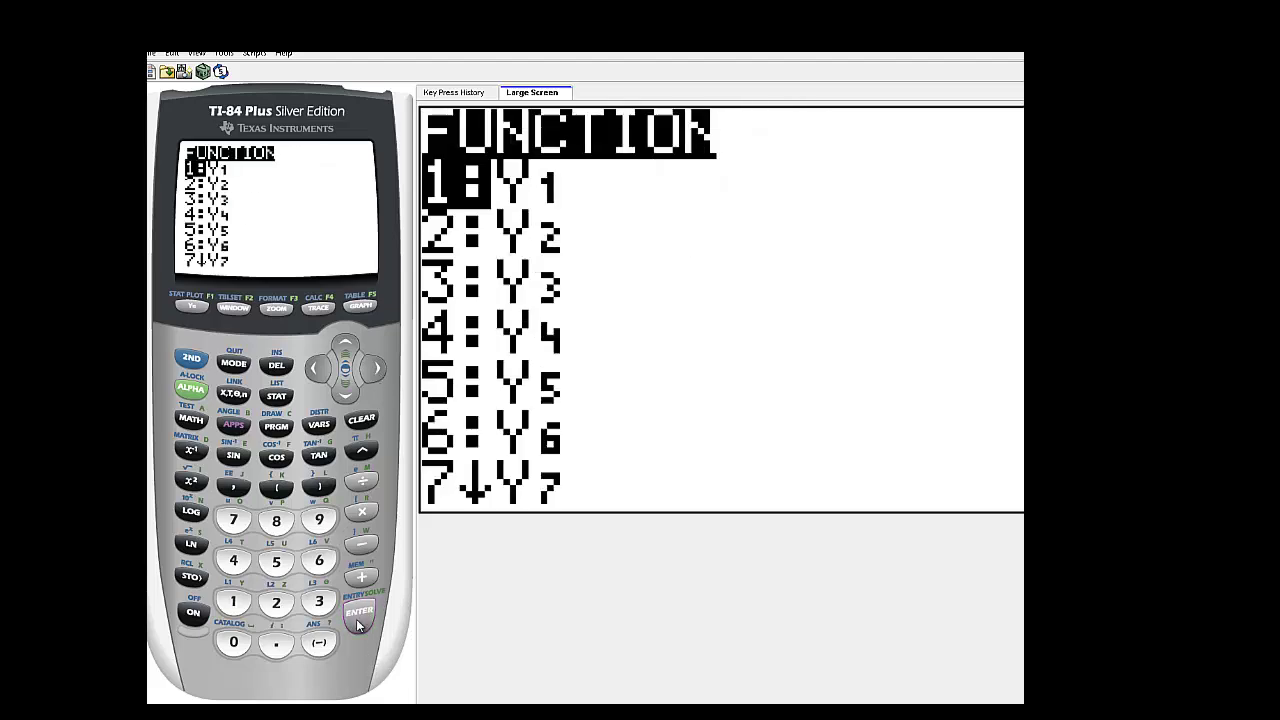
pyautogui.click(358, 623)
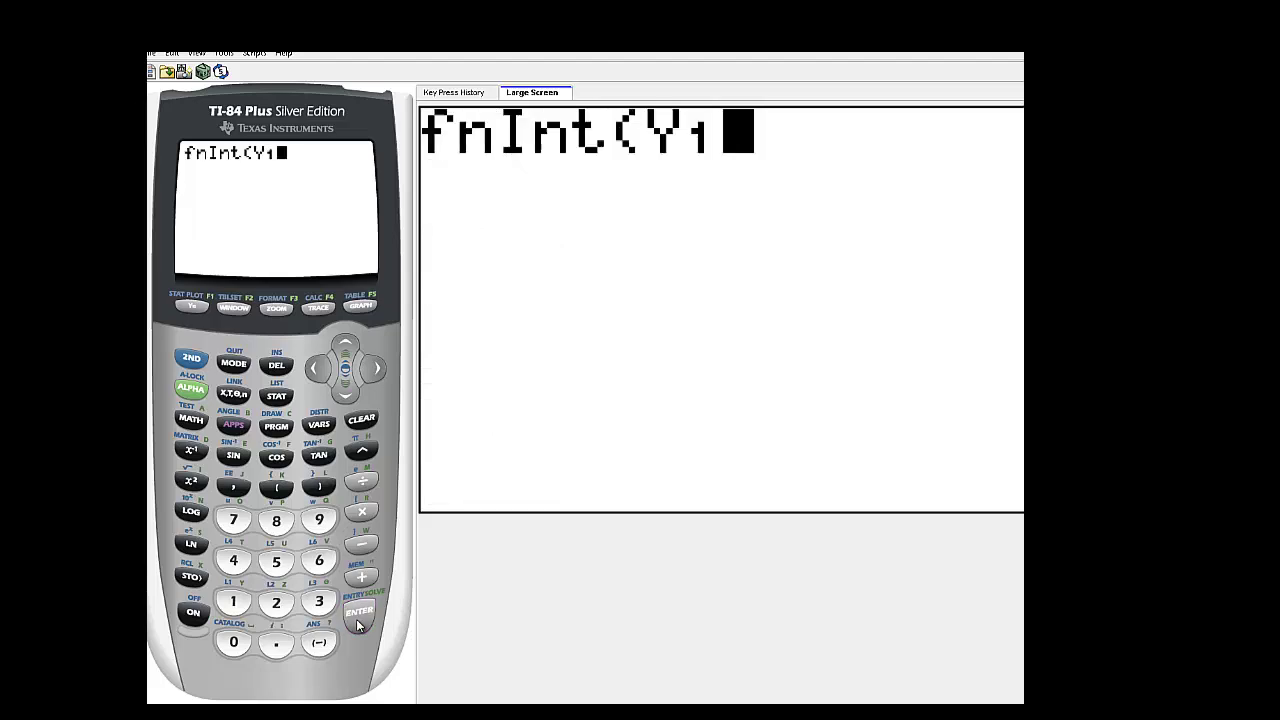
pyautogui.click(236, 489)
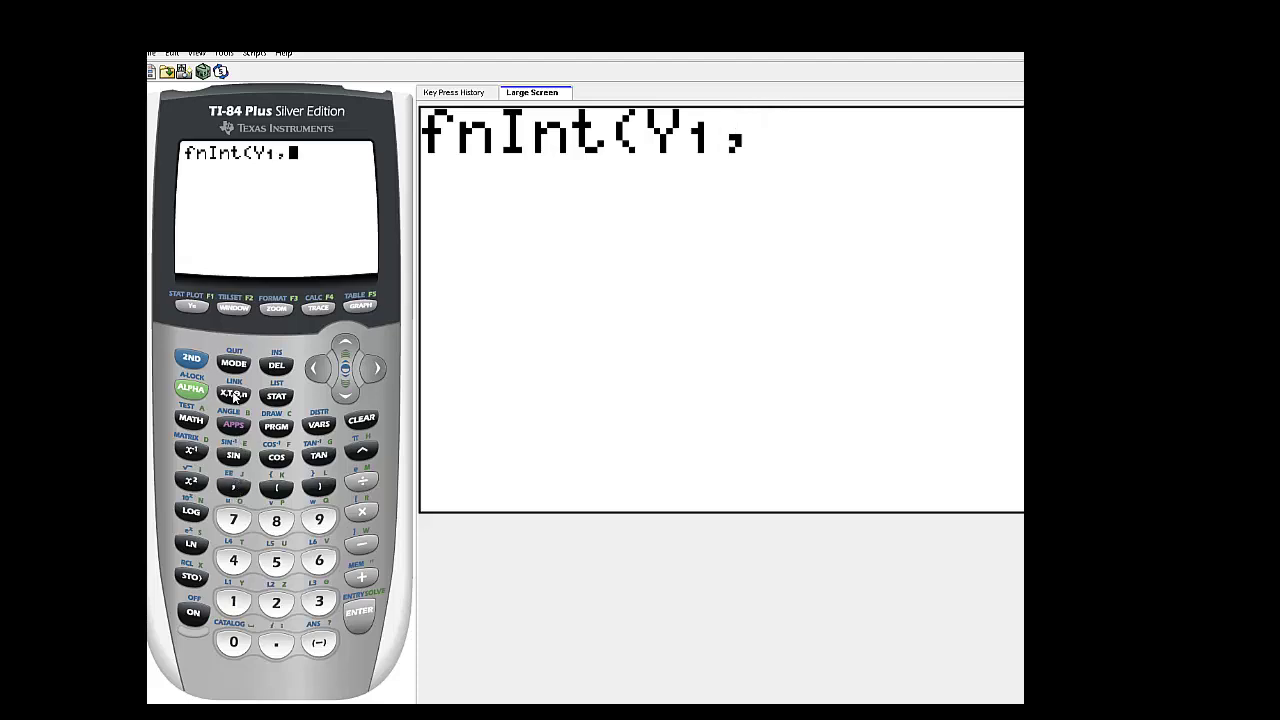
pyautogui.click(234, 396)
# - Add the limits 0 and π/6 and close the fnInt argument list
pyautogui.click(240, 488)
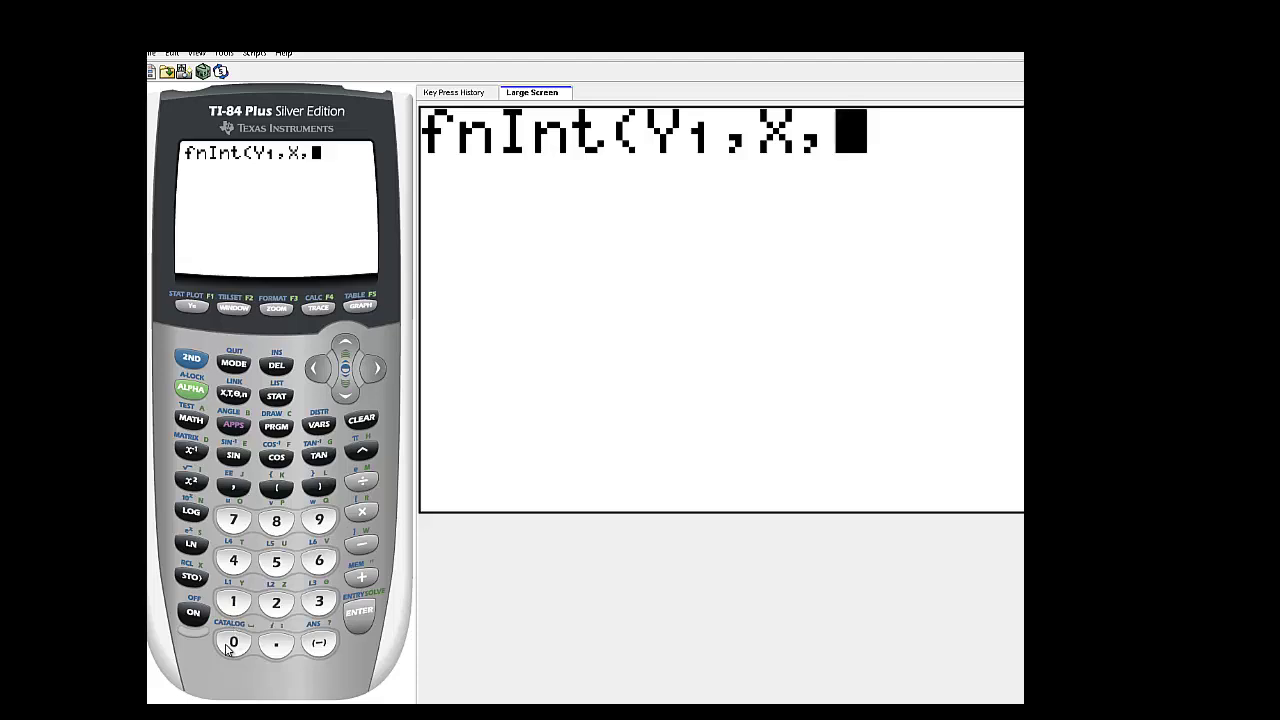
pyautogui.click(229, 645)
pyautogui.click(231, 488)
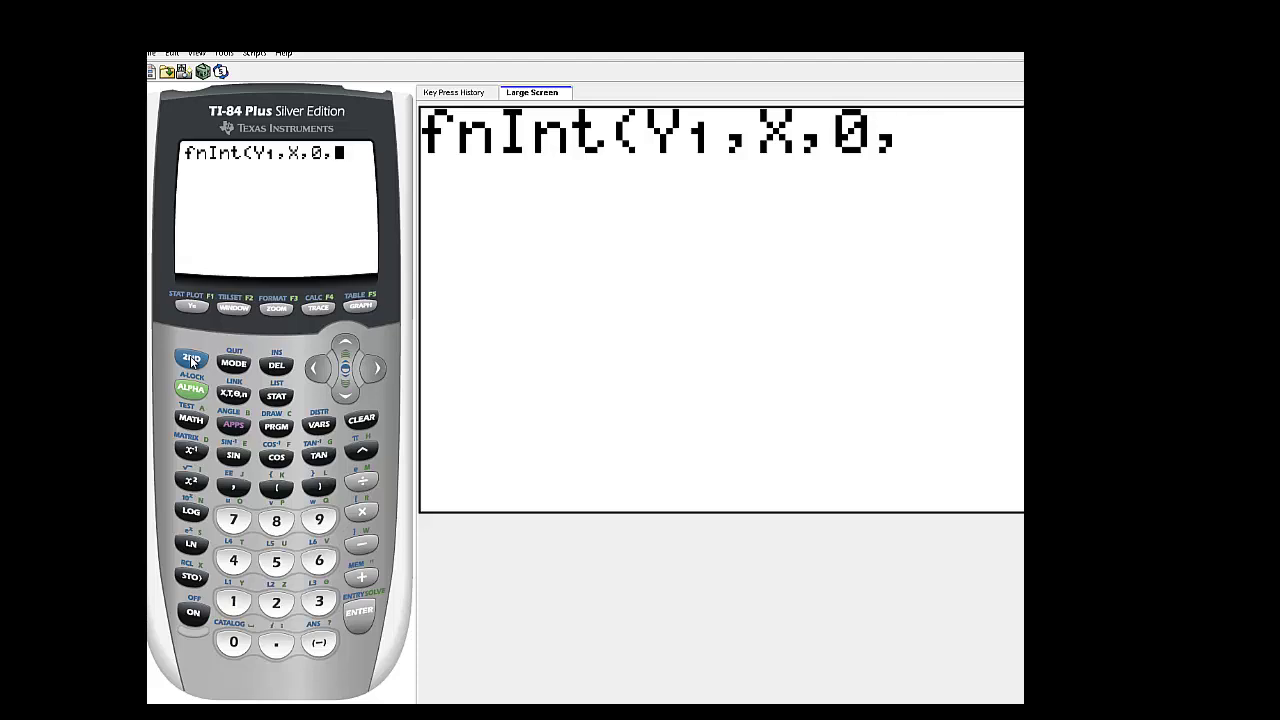
pyautogui.click(192, 359)
pyautogui.click(362, 453)
pyautogui.click(362, 481)
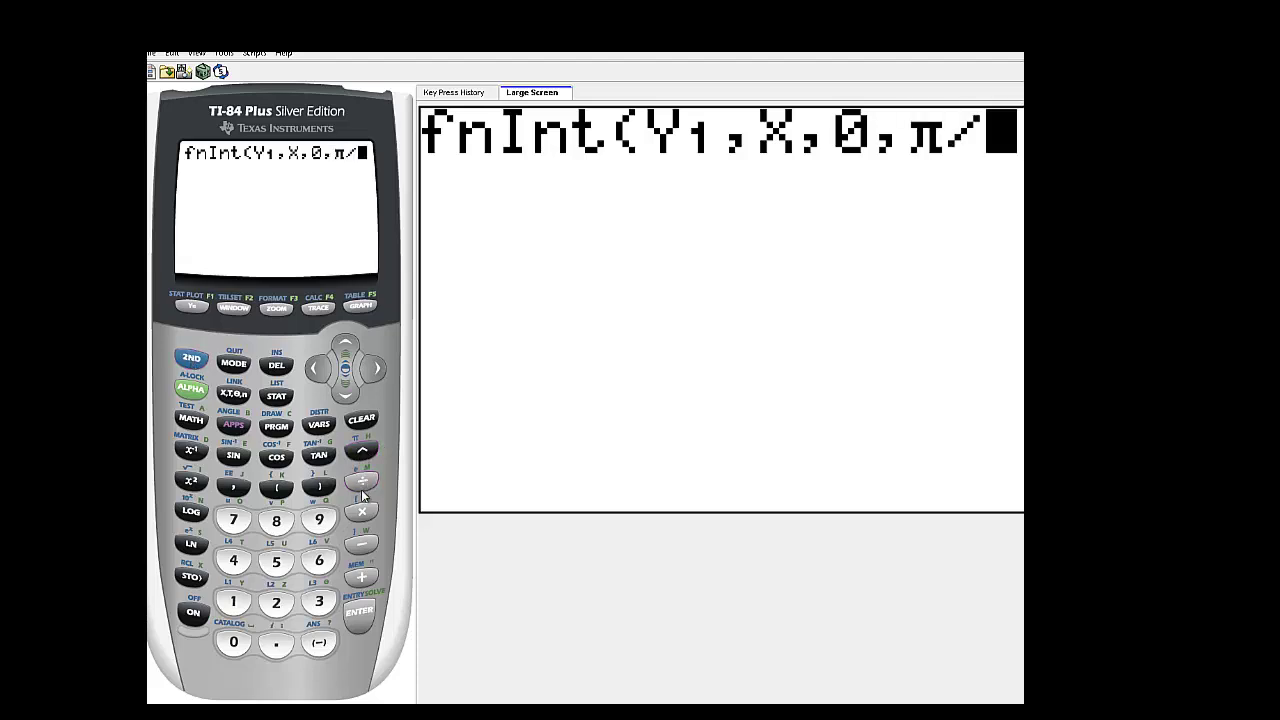
pyautogui.click(325, 564)
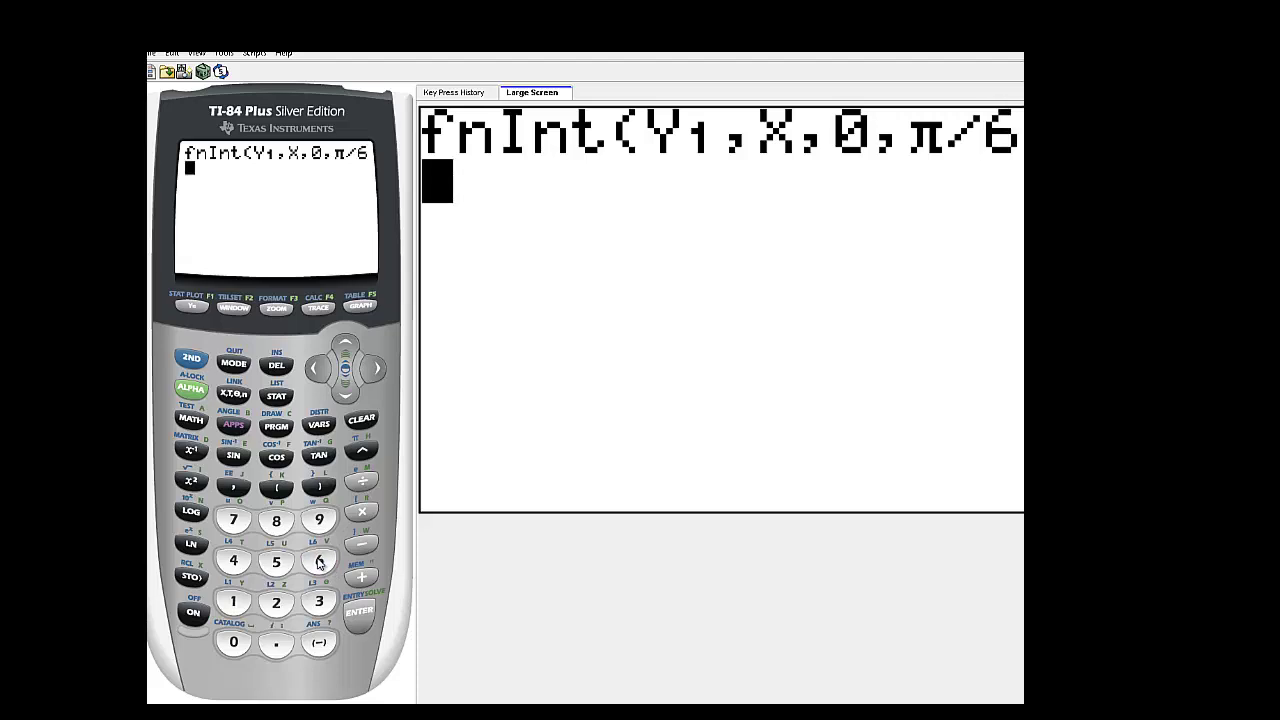
pyautogui.click(318, 489)
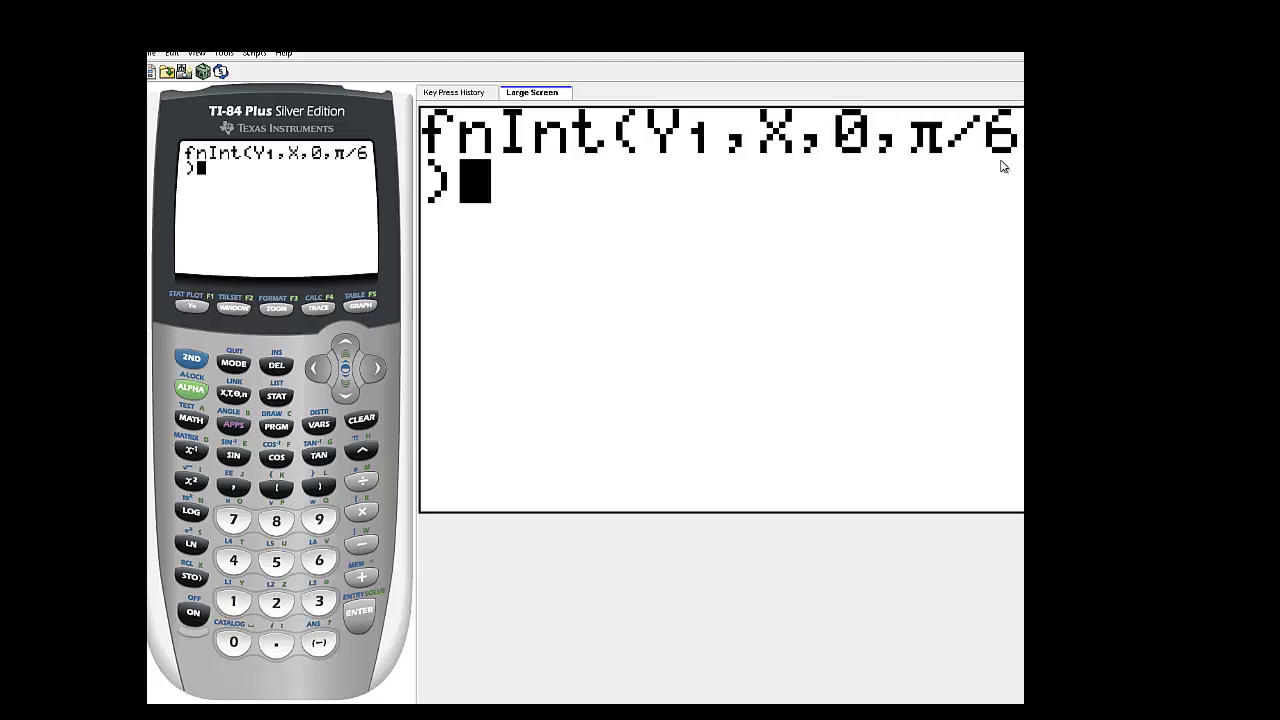
# - Evaluate fnInt(Y1,X,0,π/6), giving .1177830357
pyautogui.click(361, 613)
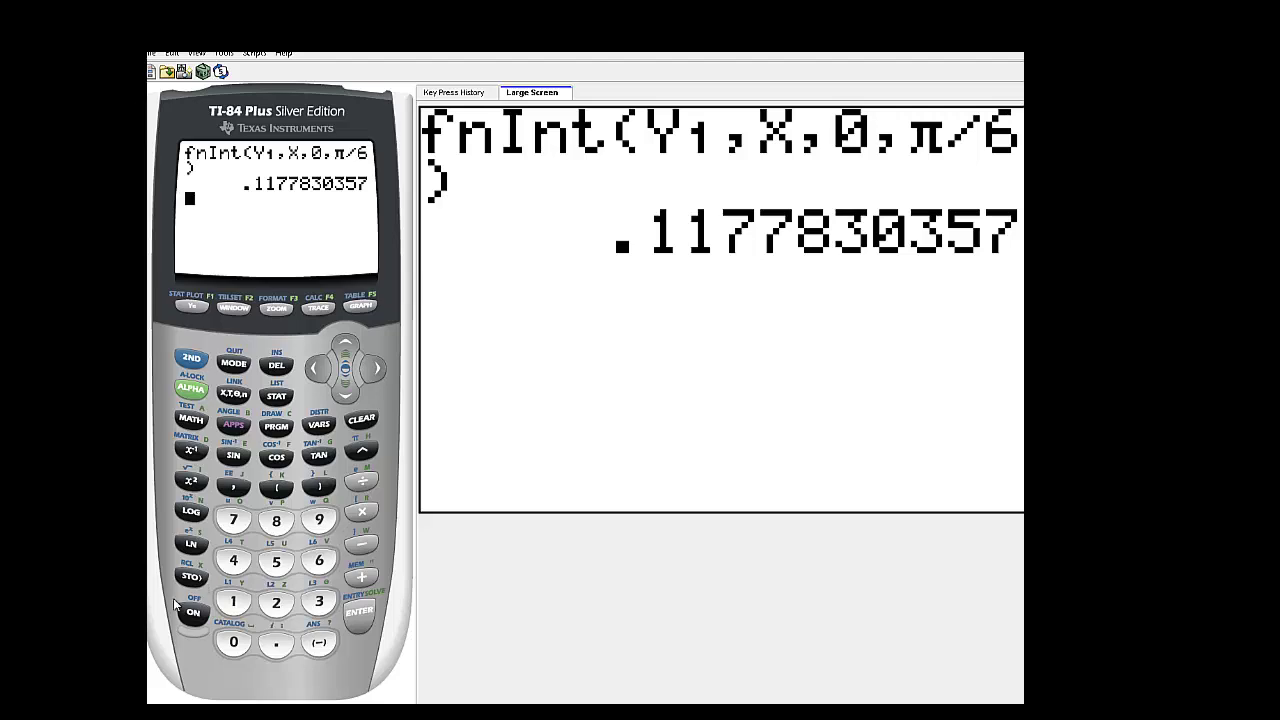
# - Compute ln(9/8) on the home screen, which also returns .1177830357
pyautogui.click(193, 546)
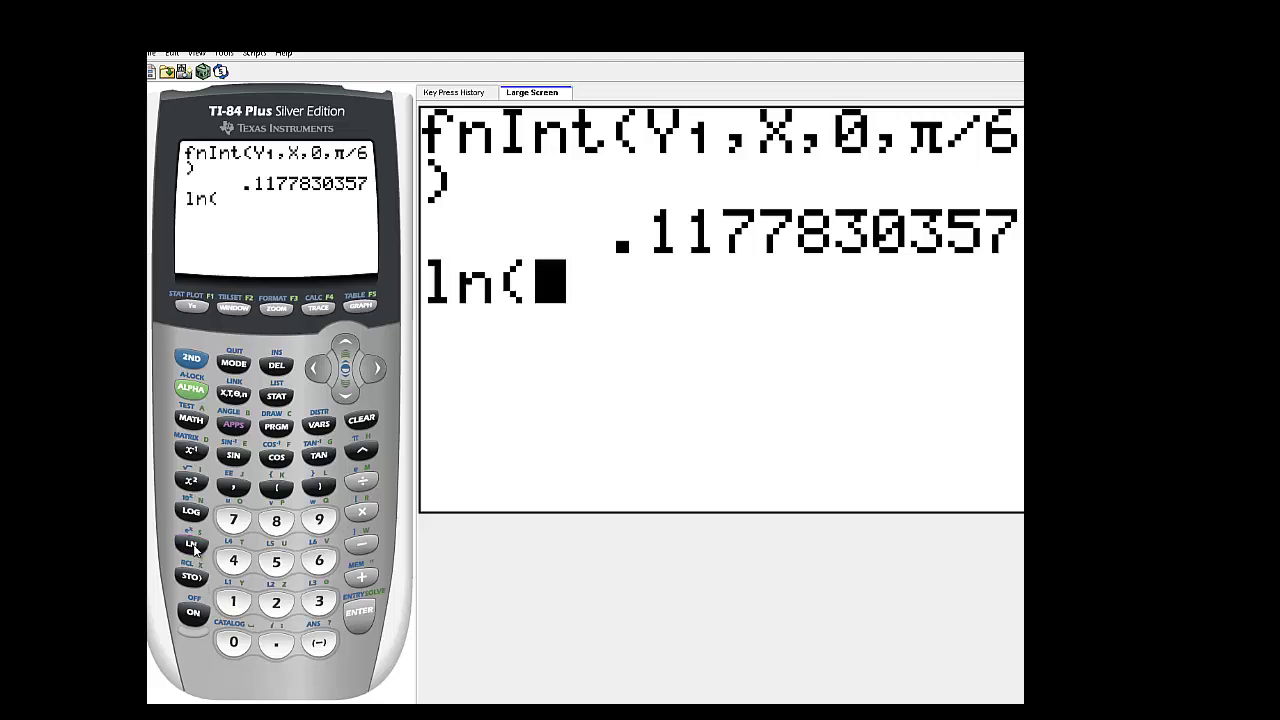
pyautogui.click(319, 520)
pyautogui.click(360, 484)
pyautogui.click(277, 521)
pyautogui.click(316, 490)
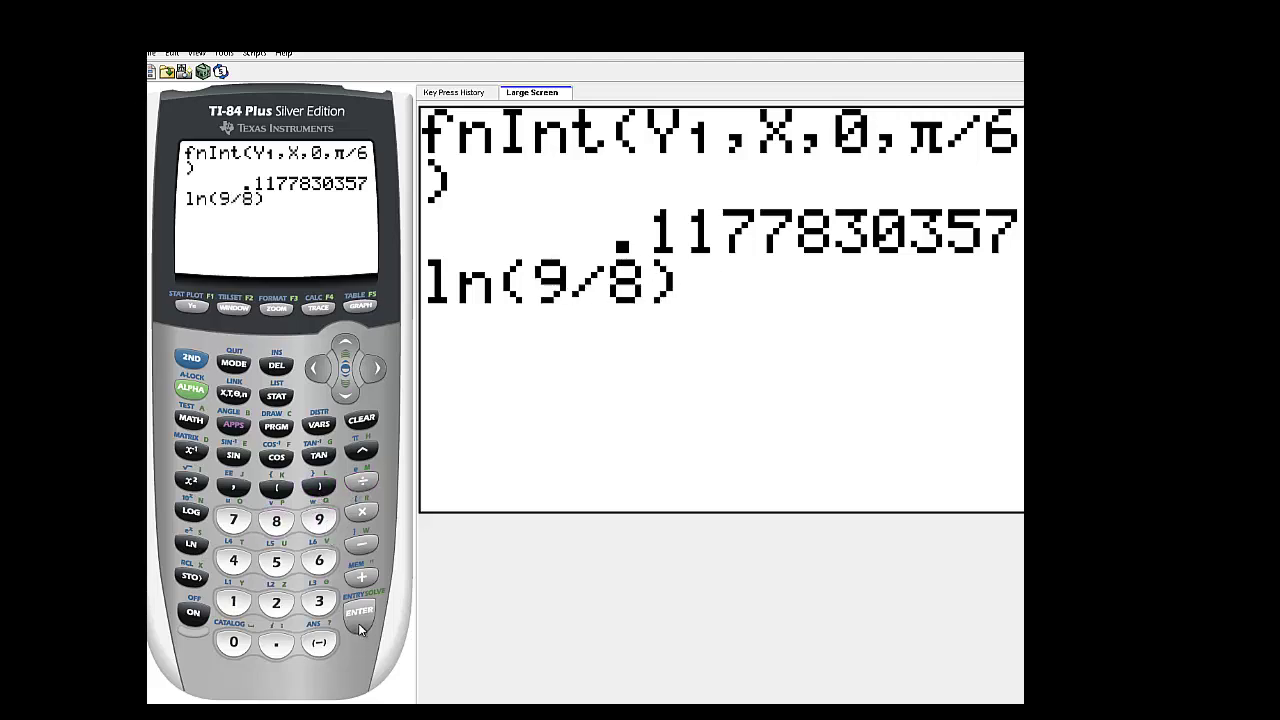
pyautogui.click(359, 620)
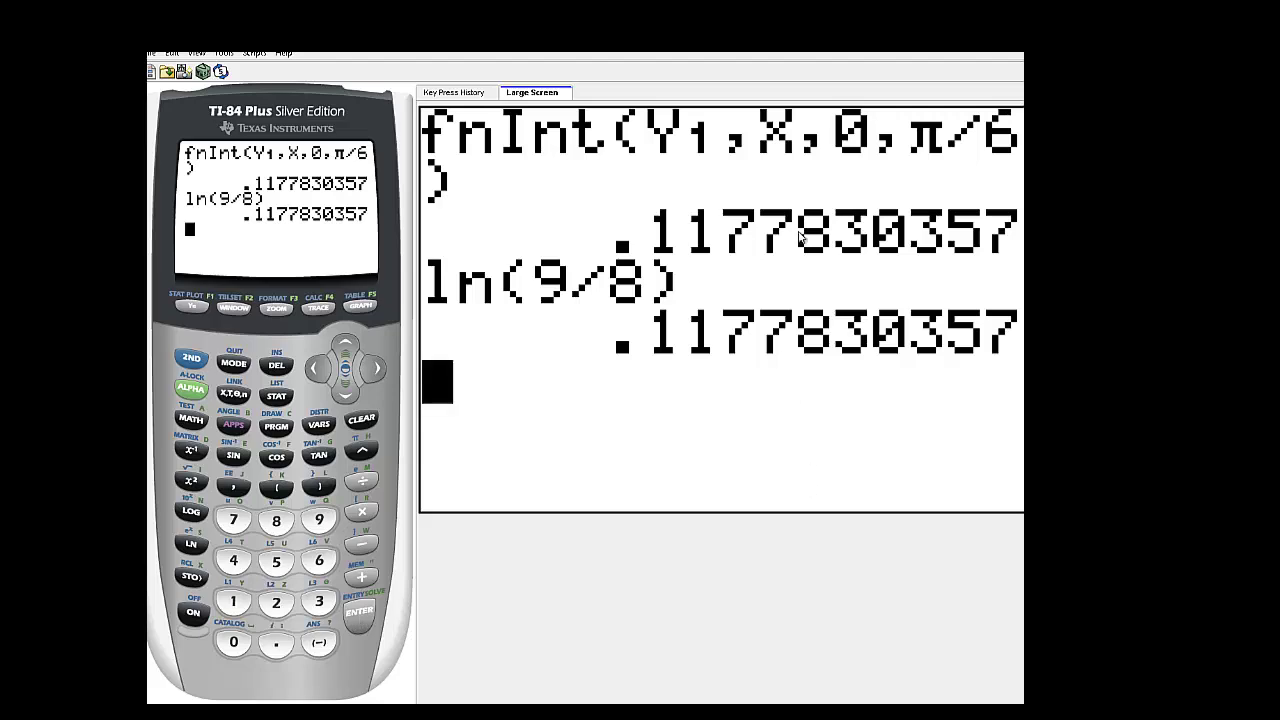